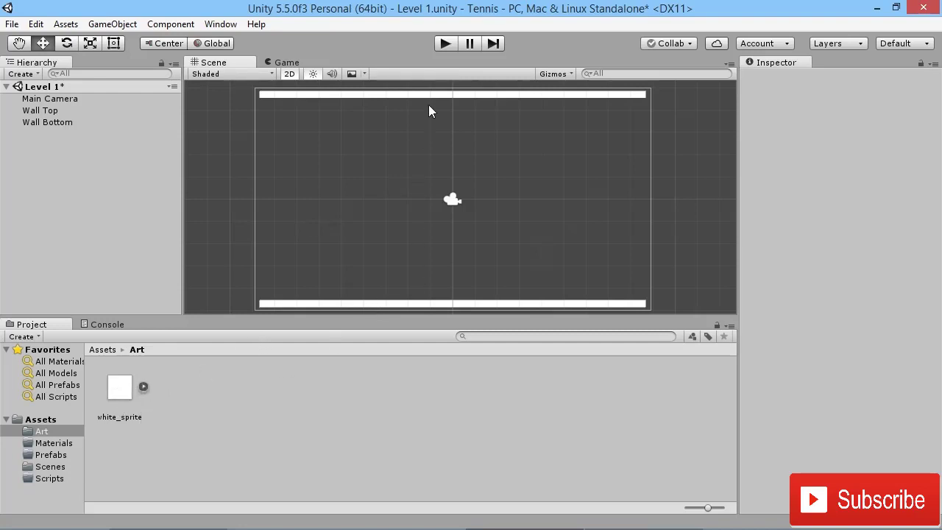
Add a white sprite to the scene and rename it Ball
drag(121, 418, 376, 199)
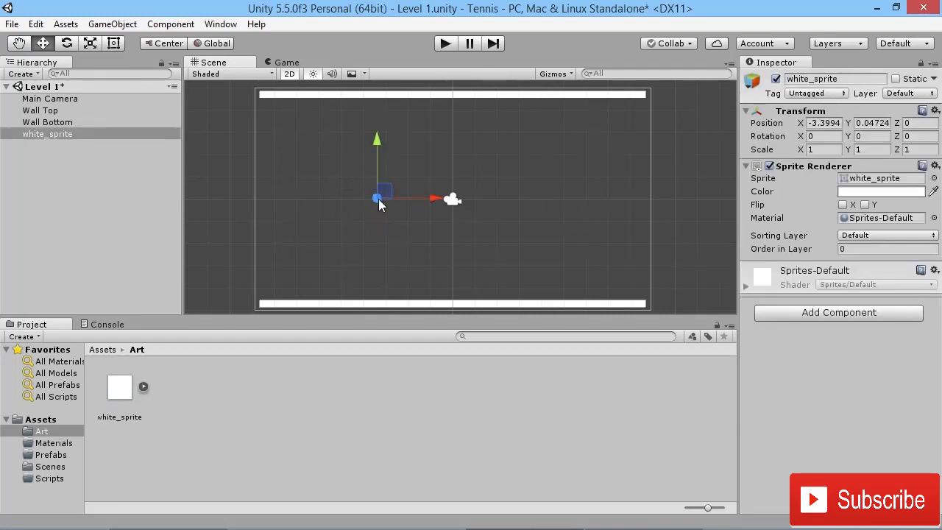
click(44, 136)
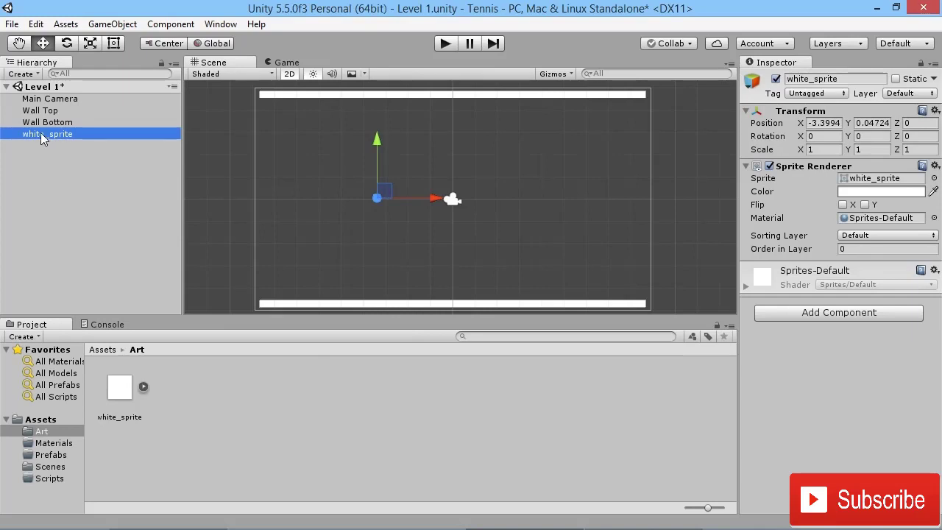
key(F2)
text(BAll)
key(Return)
click(28, 132)
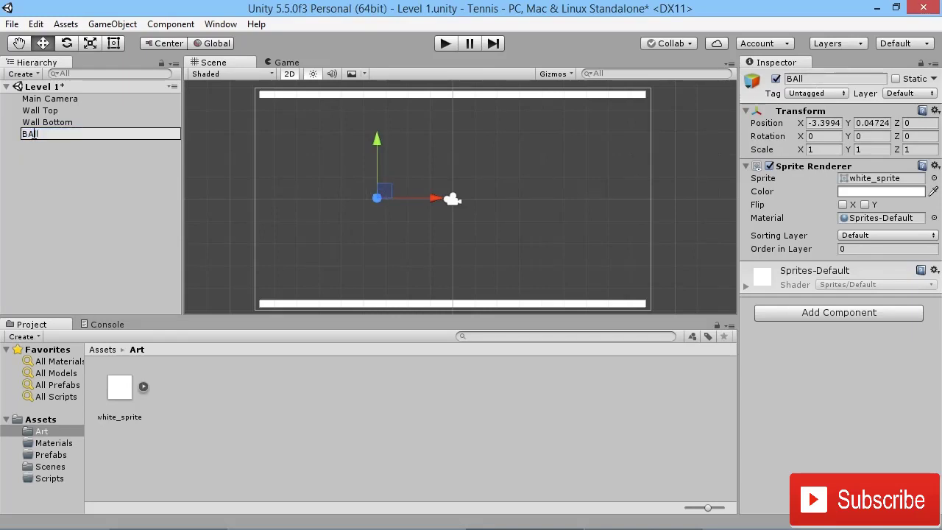
key(BackSpace)
text(a)
key(Return)
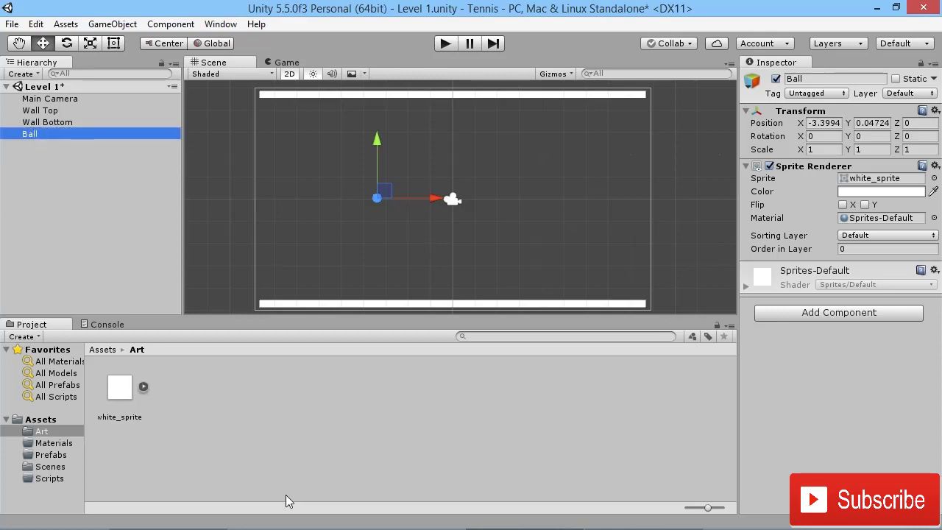
Add a second white sprite left of the ball and name it Paddle
drag(119, 388, 285, 201)
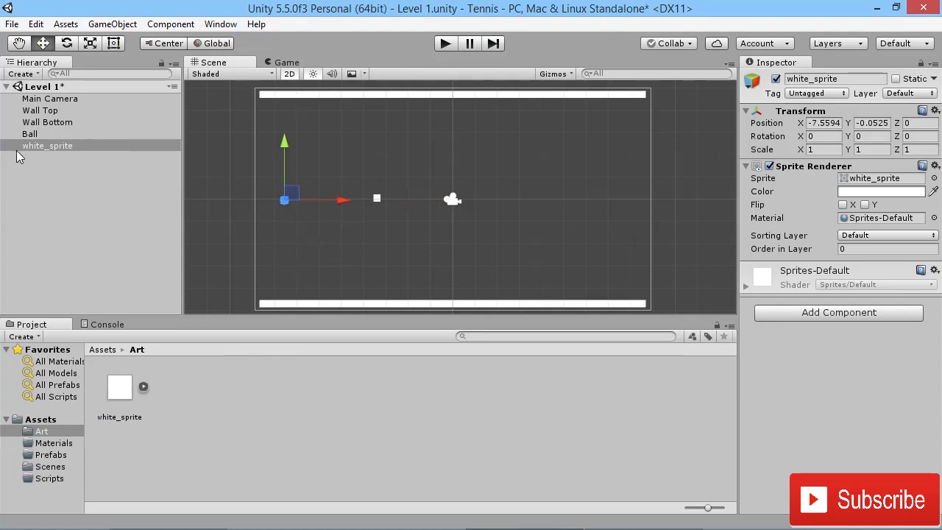
click(37, 147)
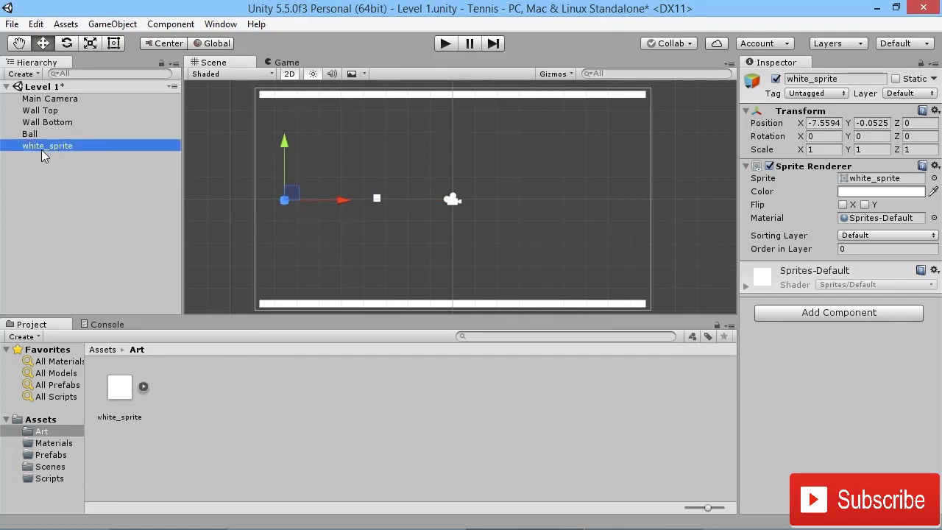
click(42, 147)
text(Paddle)
key(Return)
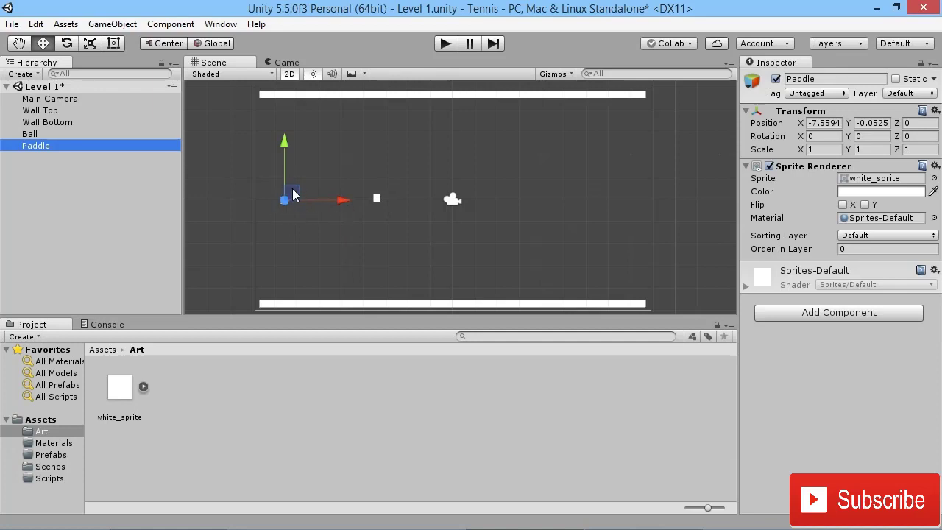
Scale the Paddle to about 1.41 wide by 4.31 tall, then return to the Move tool
click(89, 42)
drag(285, 170, 295, 490)
drag(315, 200, 338, 198)
key(w)
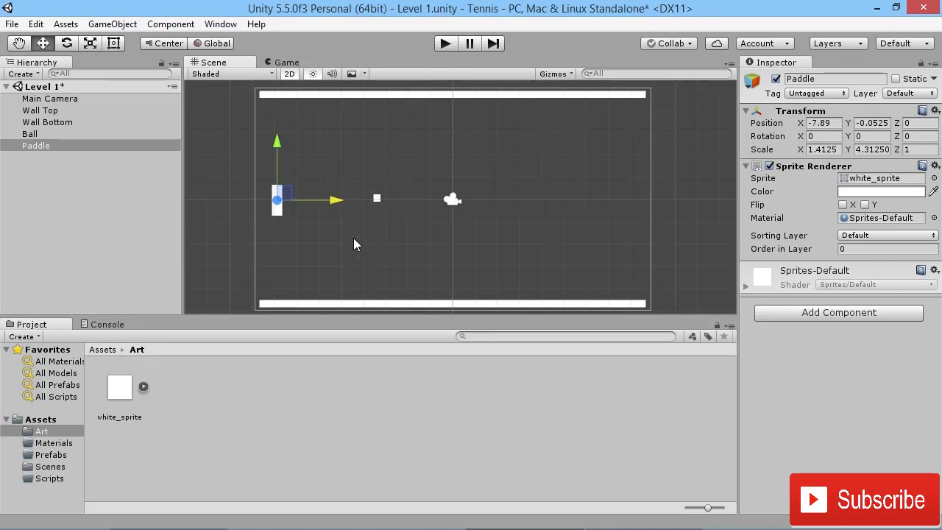
Set the Ball's Sprite Renderer colour to a bright, saturated yellow
click(377, 198)
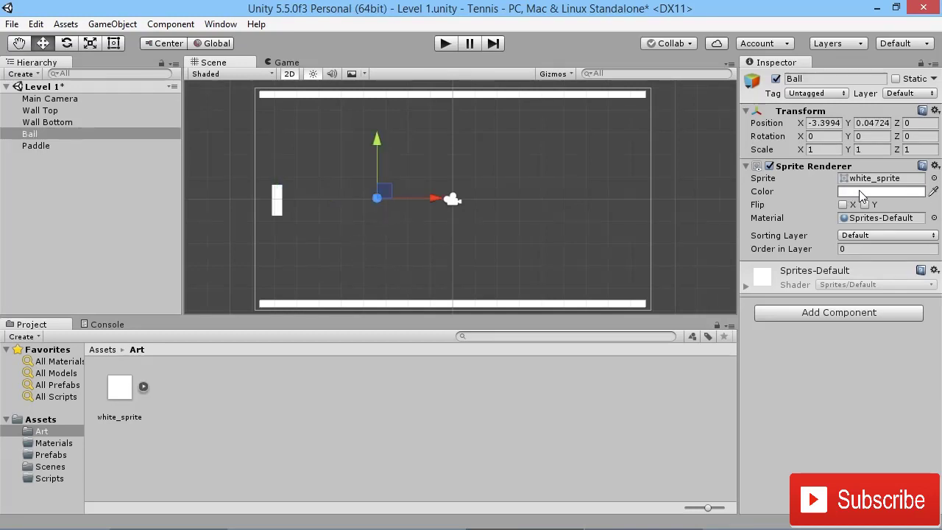
click(880, 192)
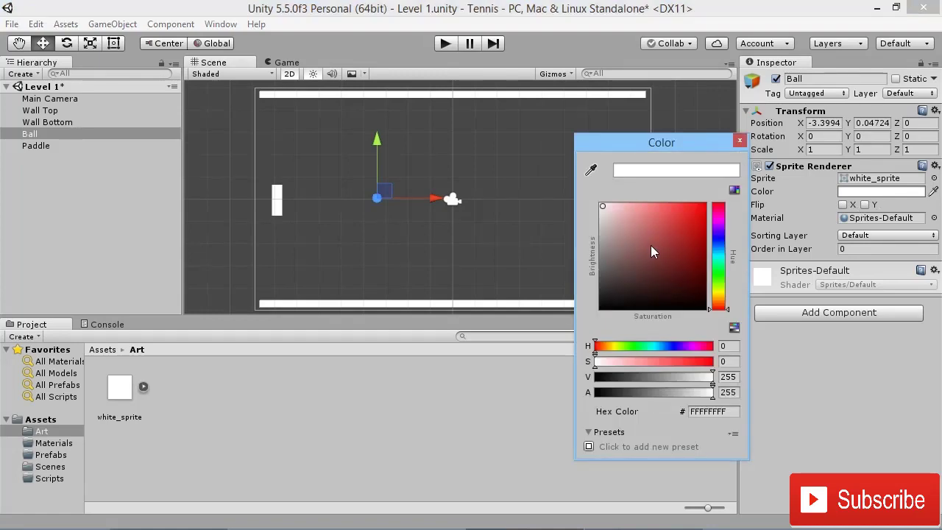
click(719, 292)
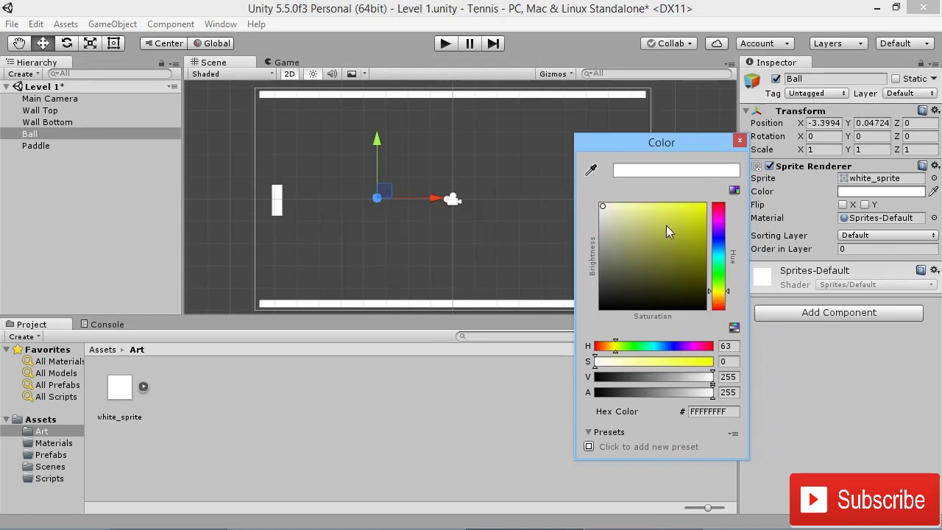
click(703, 212)
drag(703, 212, 703, 207)
click(740, 140)
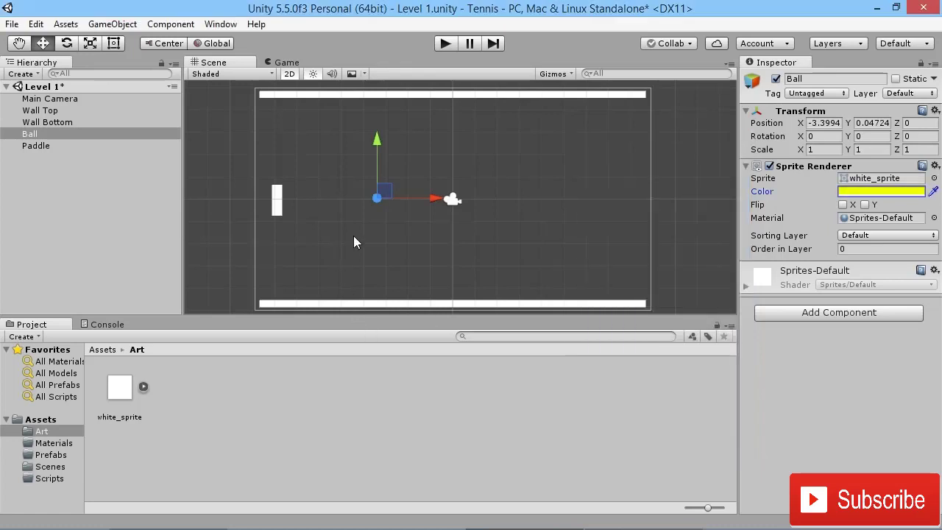
click(373, 254)
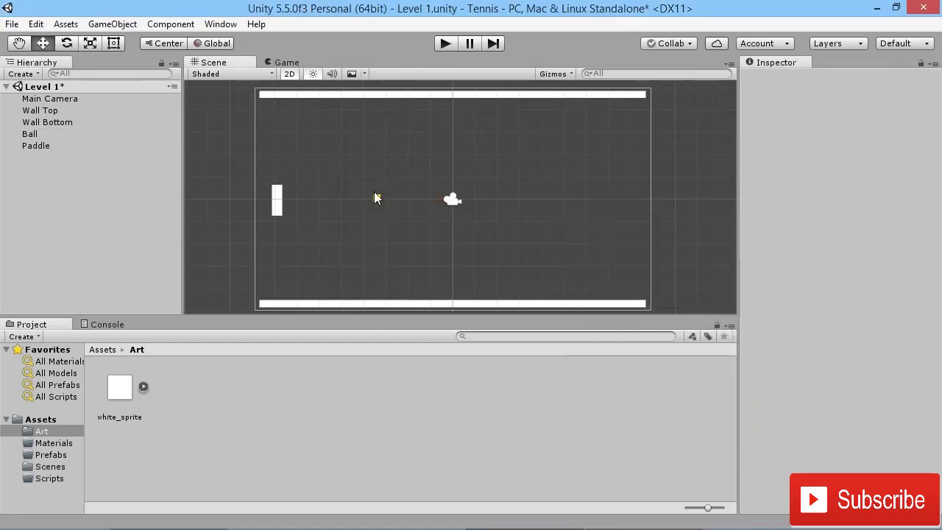
Set the Paddle's Sprite Renderer colour to pure red
click(279, 208)
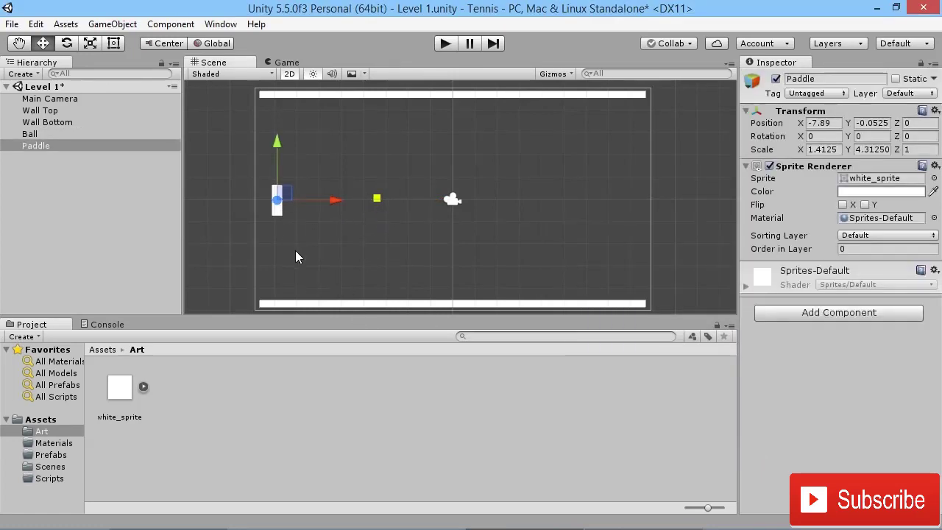
click(861, 192)
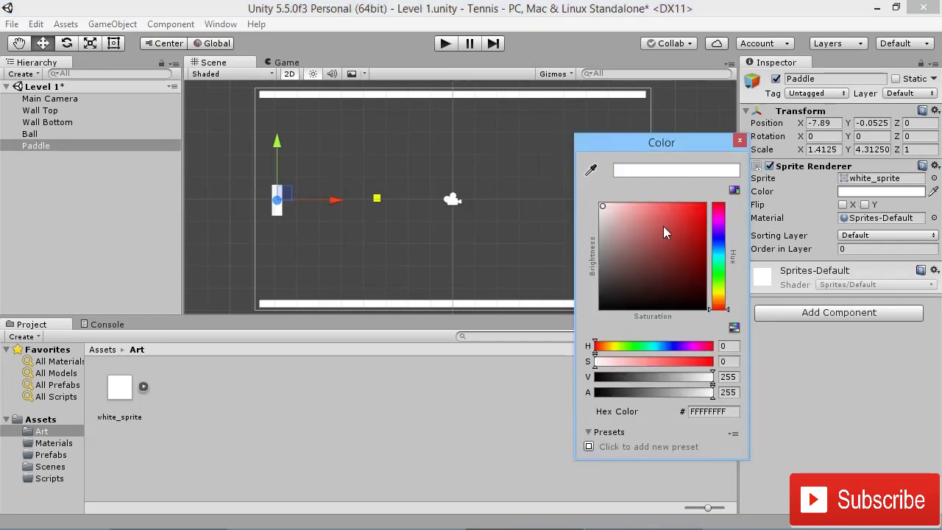
drag(661, 225, 716, 196)
click(739, 140)
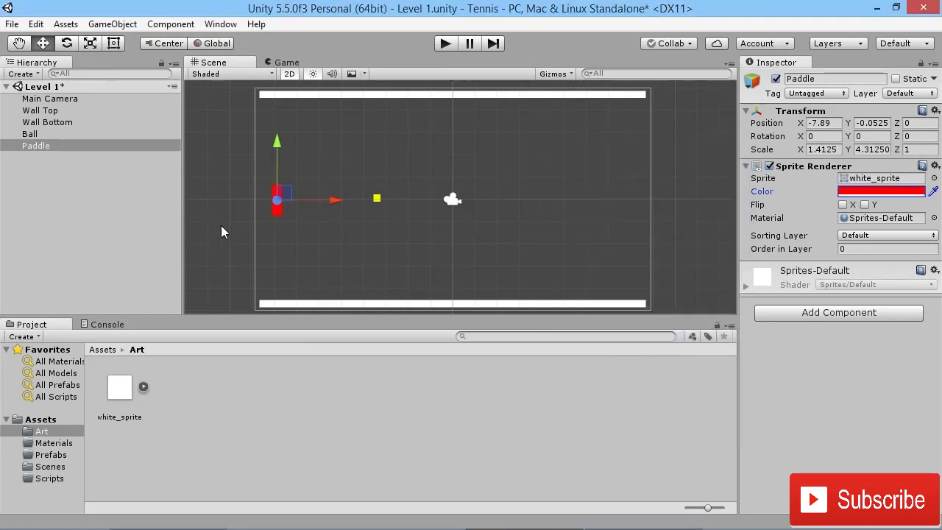
Position the Paddle at X -8, Y 0
click(335, 200)
drag(335, 197, 333, 198)
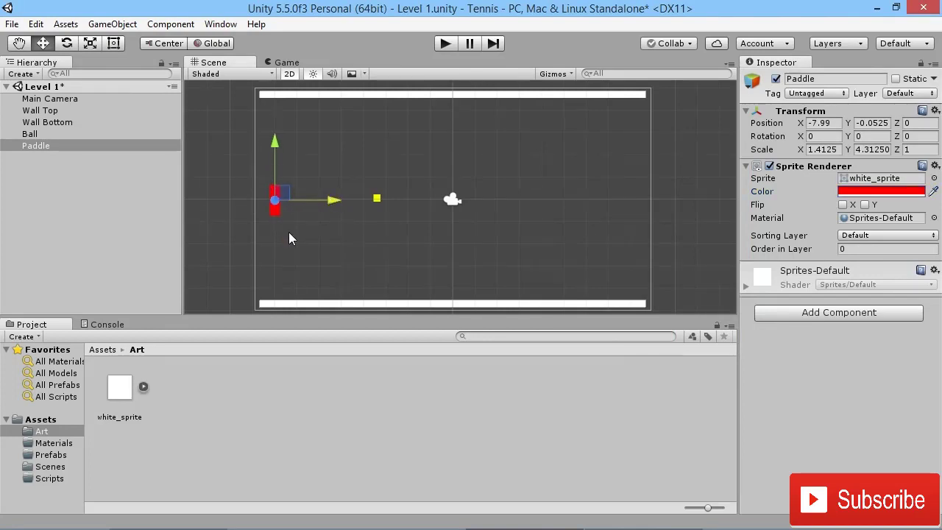
click(821, 123)
text(-8)
click(868, 122)
text(525964)
key(BackSpace)
key(BackSpace)
key(BackSpace)
key(BackSpace)
key(BackSpace)
key(BackSpace)
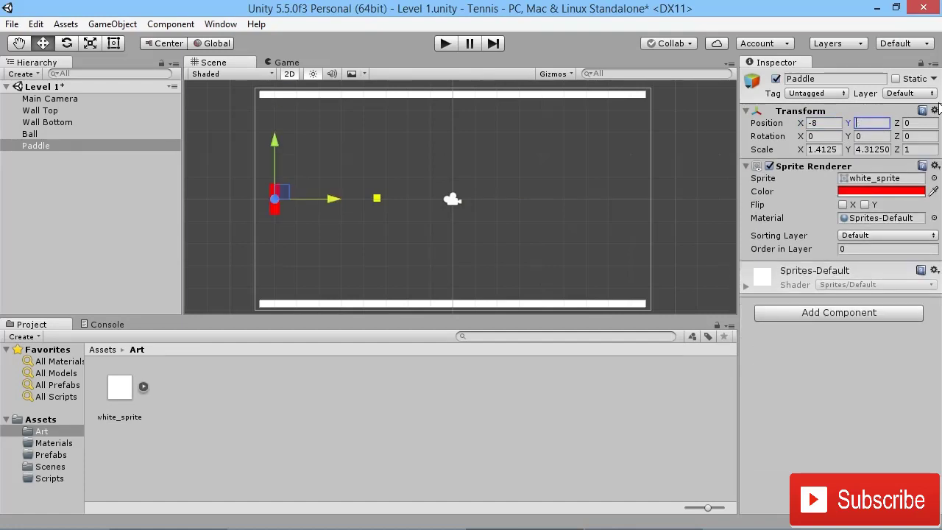
text(0)
Select the Paddle object in the Hierarchy
click(44, 145)
Save Paddle as a prefab in Prefabs and place a second instance on the right, near X 7.98
click(48, 455)
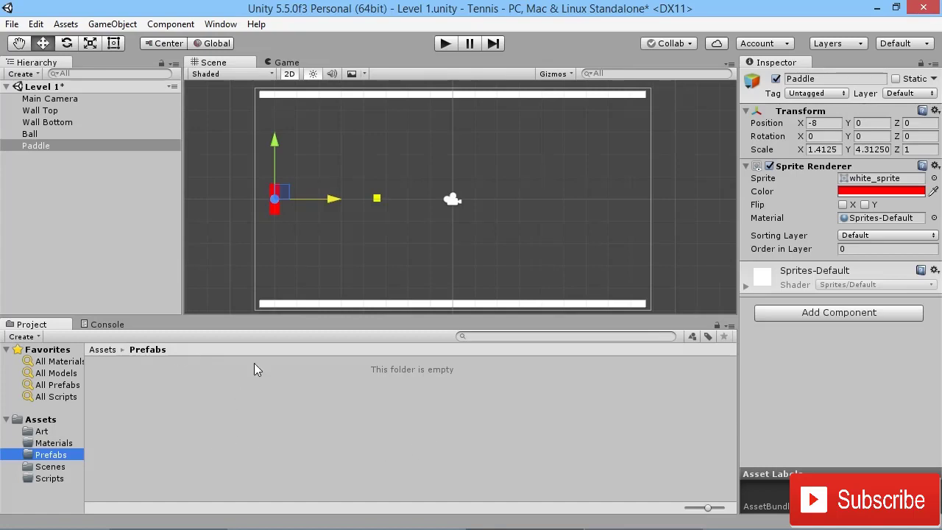
drag(31, 147, 144, 409)
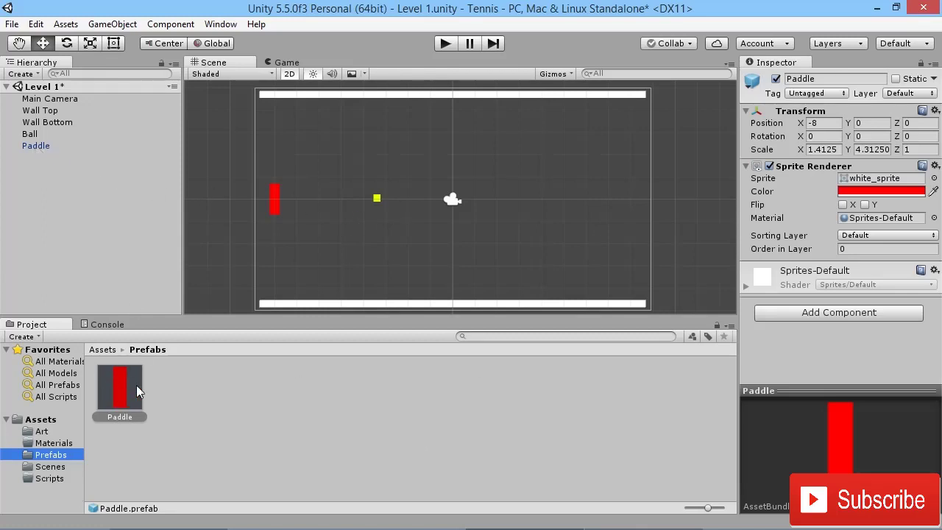
drag(118, 400, 629, 200)
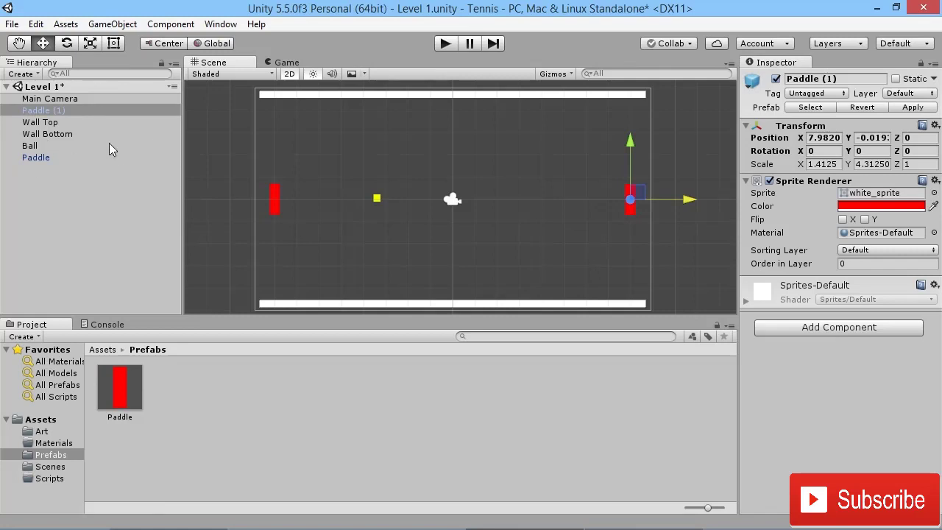
Try turning the Paddle prefab asset blue, then undo the change
click(112, 402)
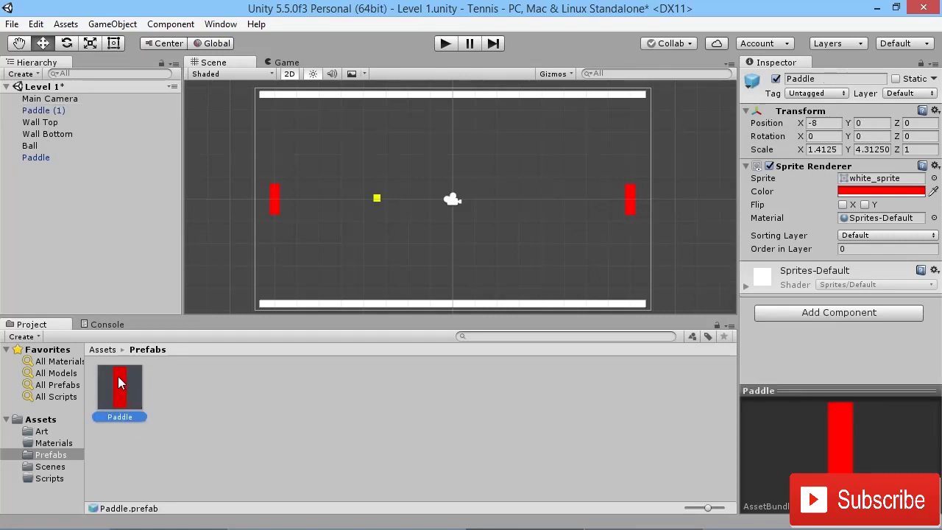
click(874, 190)
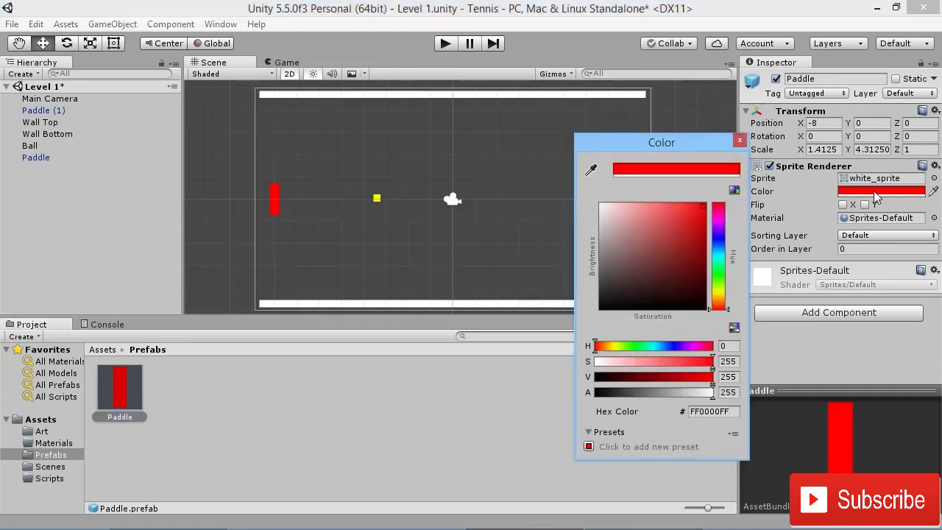
click(721, 242)
click(739, 141)
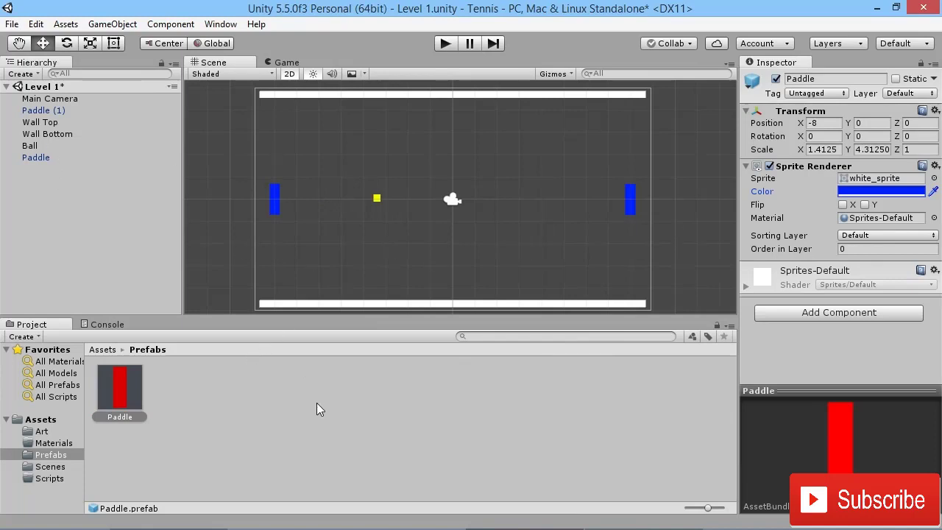
key(ctrl+z)
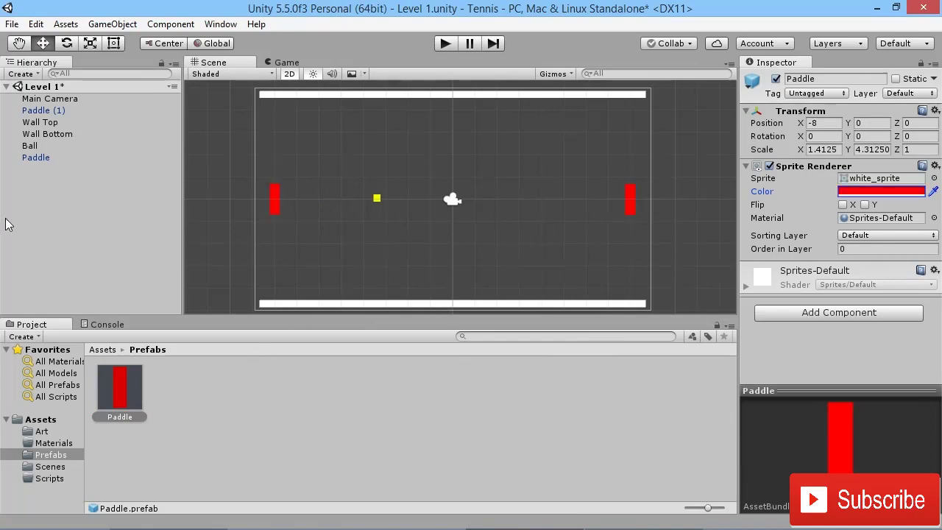
Colour the left paddle blue and apply it to the Paddle prefab
click(275, 209)
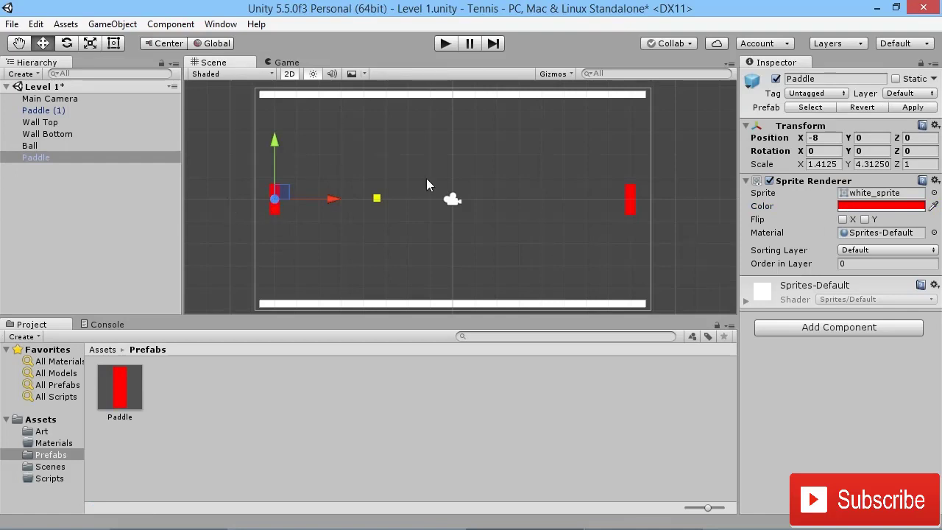
click(869, 208)
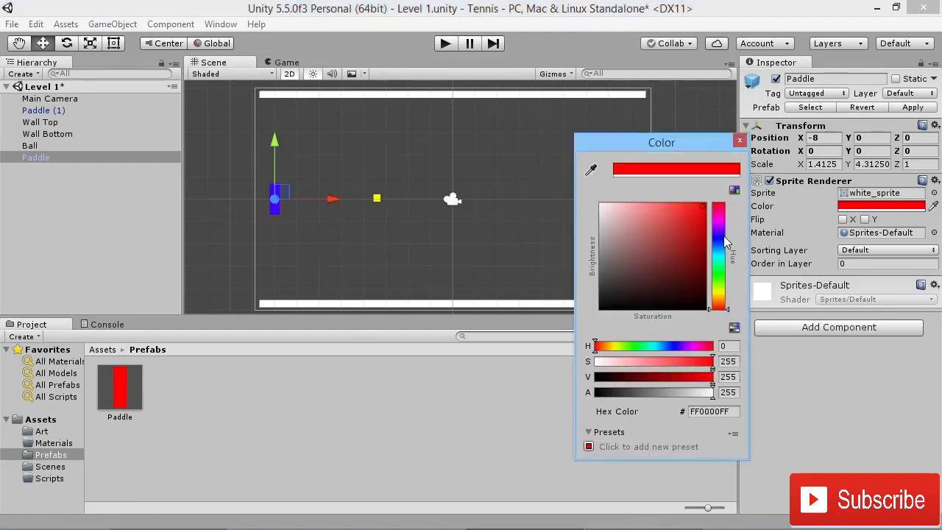
click(717, 234)
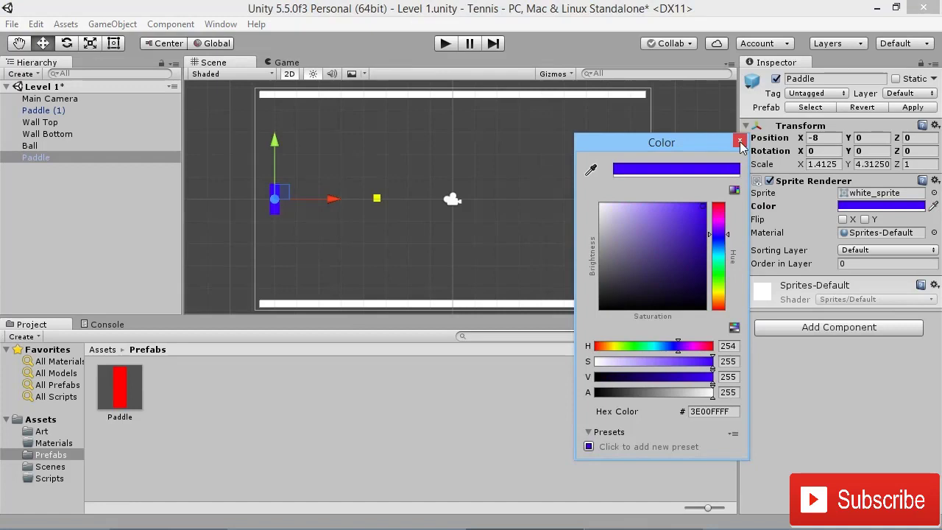
click(740, 142)
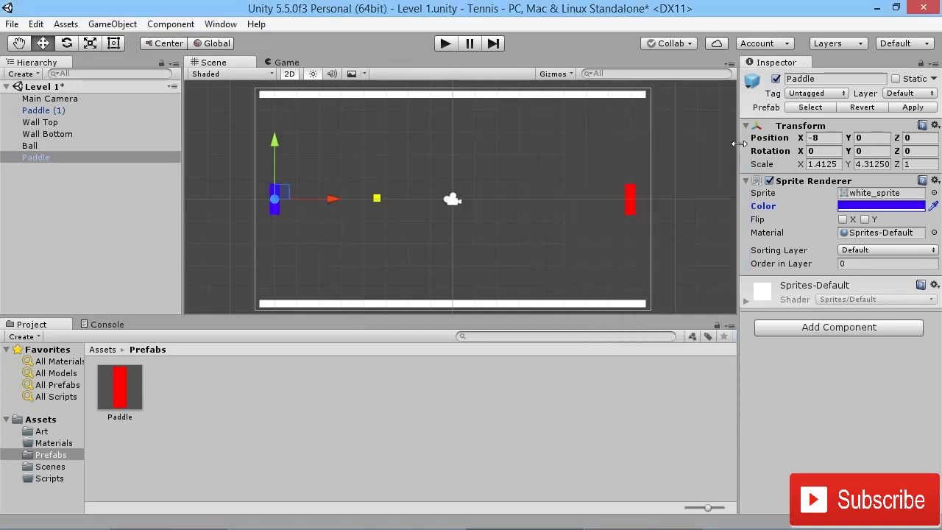
click(295, 233)
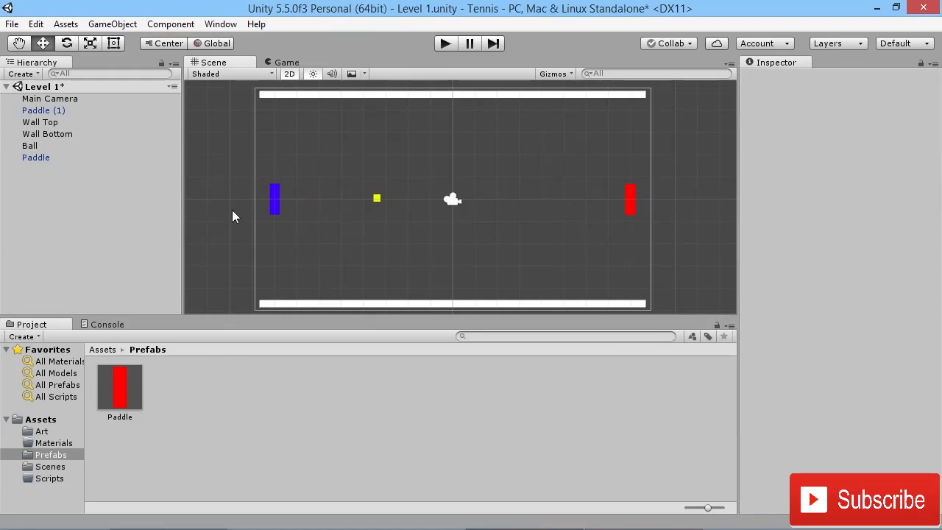
click(274, 204)
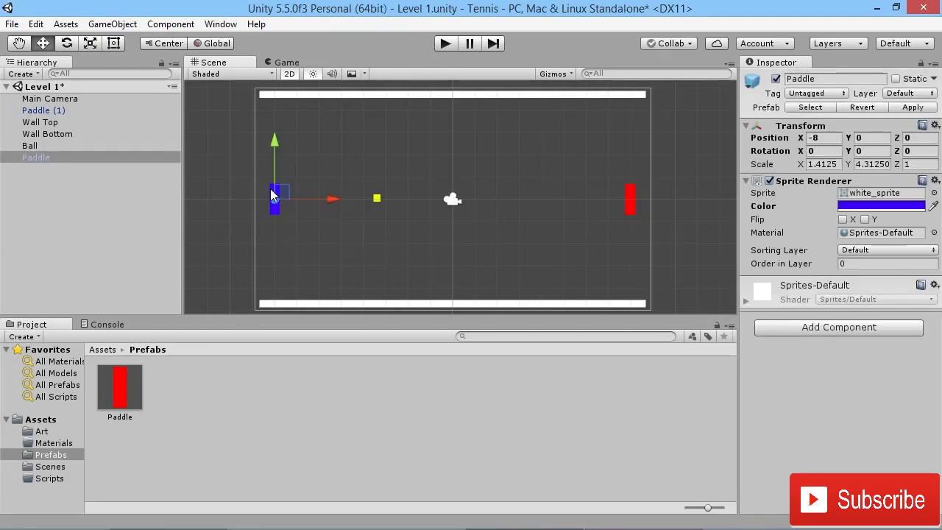
click(913, 108)
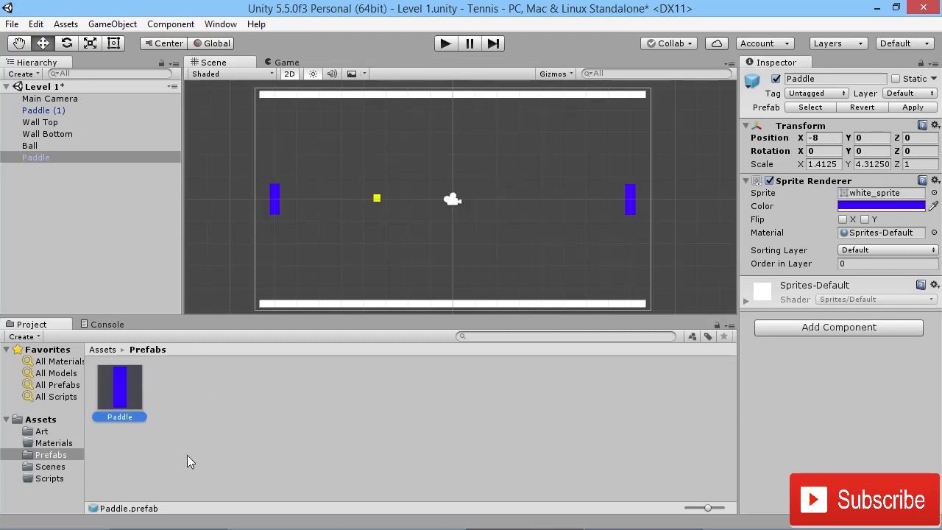
click(120, 390)
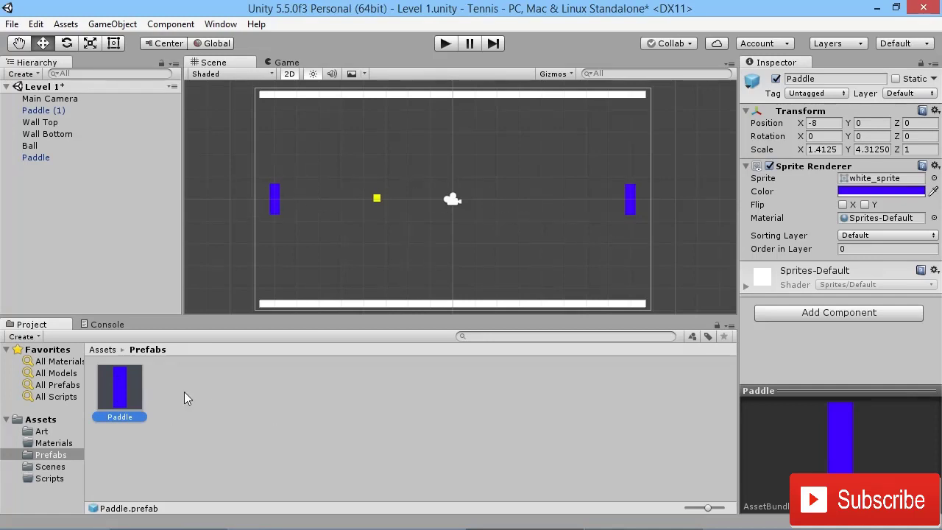
Shift the paddle's Sprite Renderer hue from blue back to red
click(897, 191)
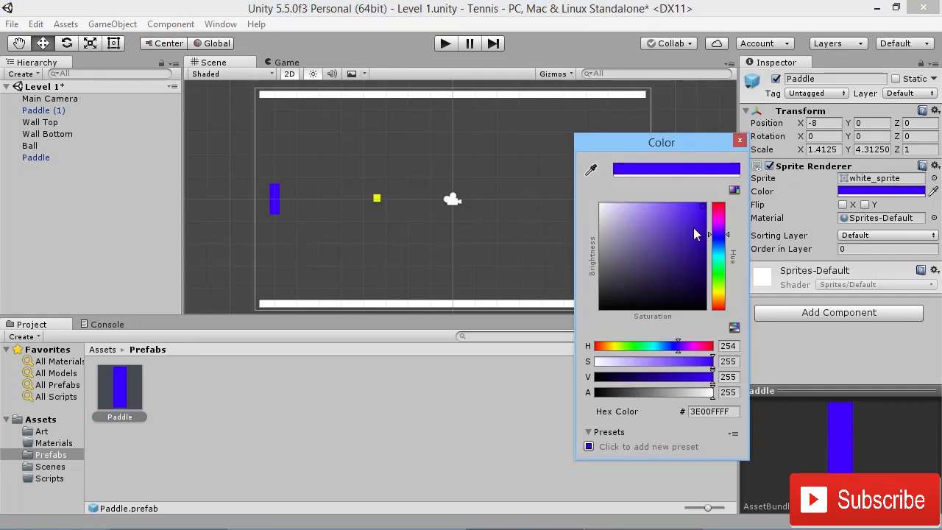
drag(720, 222, 719, 204)
click(740, 140)
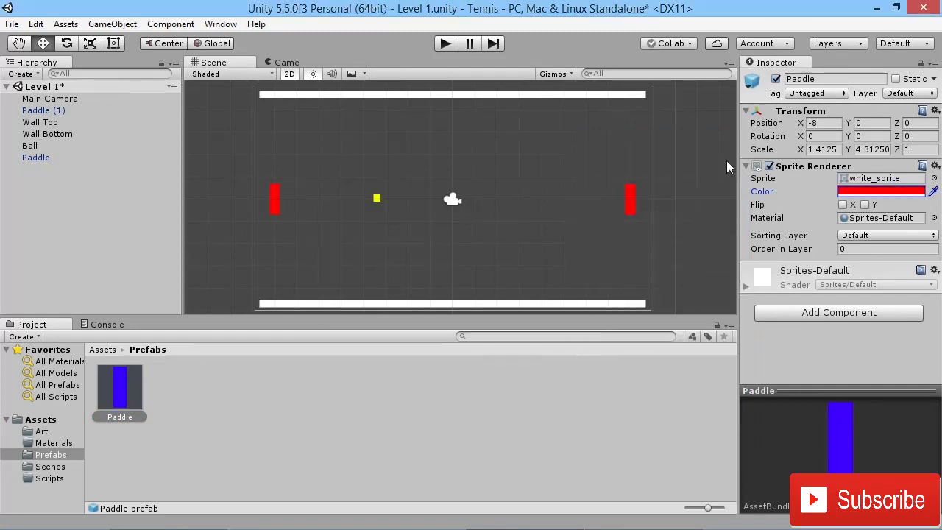
click(240, 388)
Apply the left Paddle's red colour to the prefab and check the prefab turned red
click(36, 157)
click(115, 409)
click(318, 455)
click(41, 156)
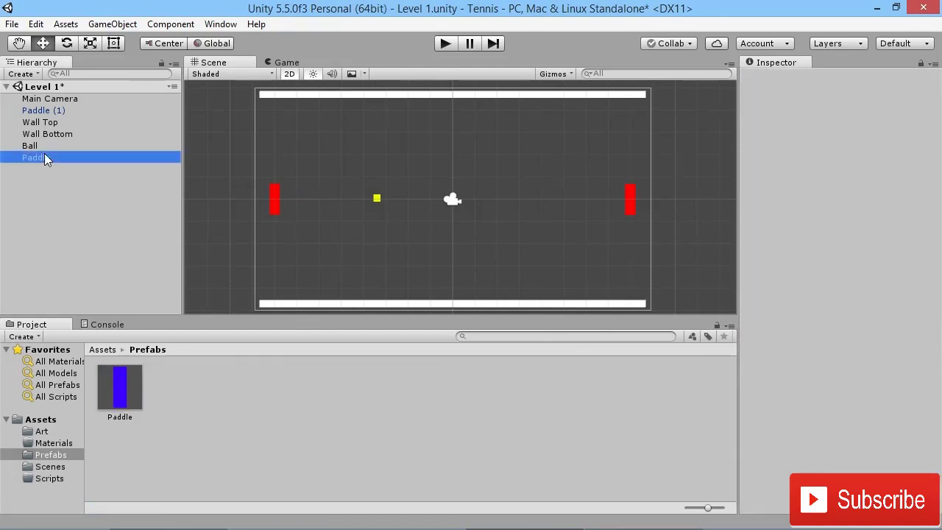
click(912, 107)
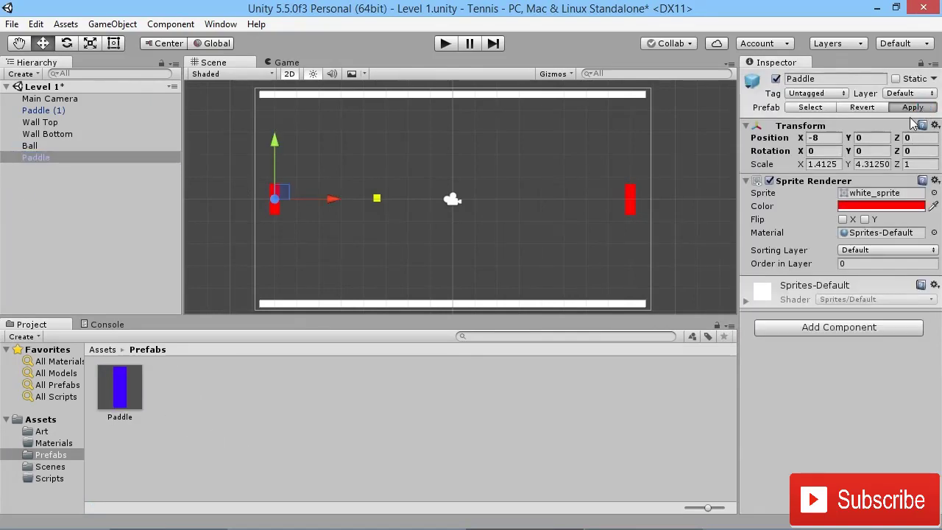
click(120, 394)
click(309, 437)
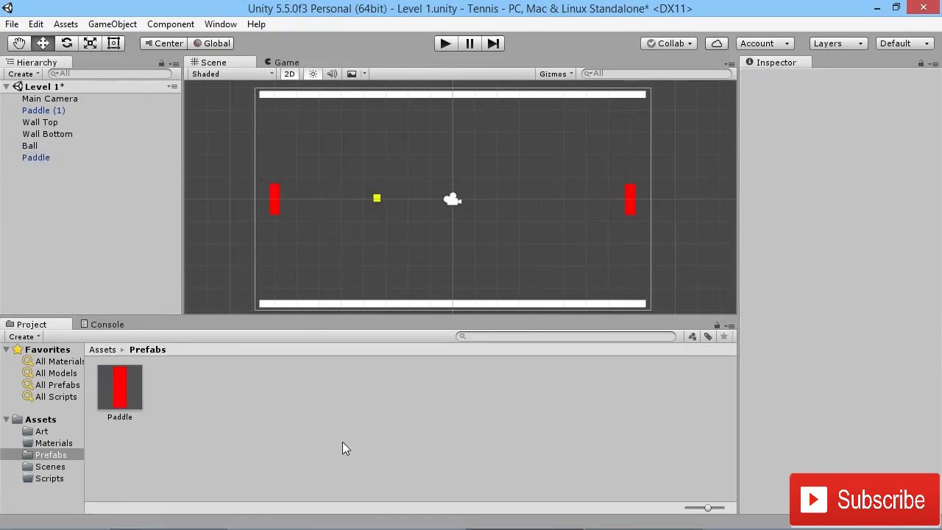
click(274, 199)
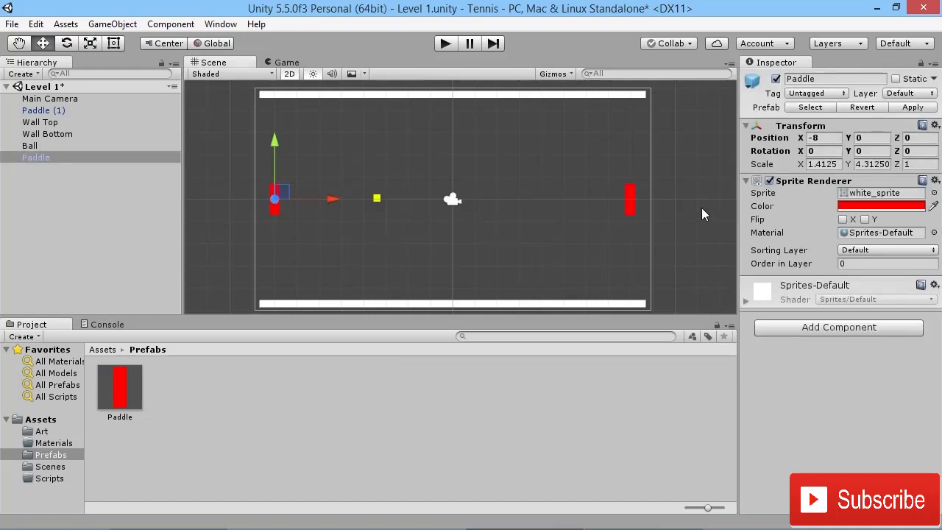
Set Paddle (1) on the right to blue and compare it with the red left paddle
click(630, 202)
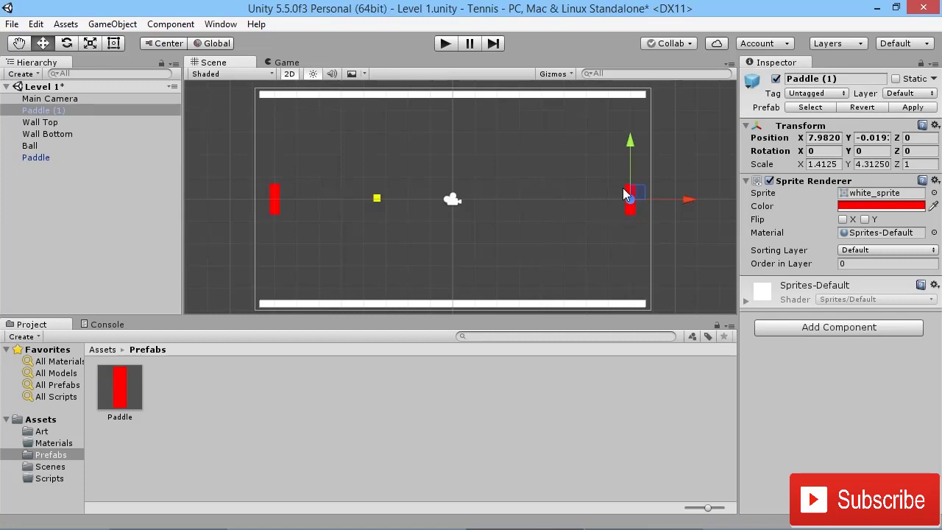
click(897, 206)
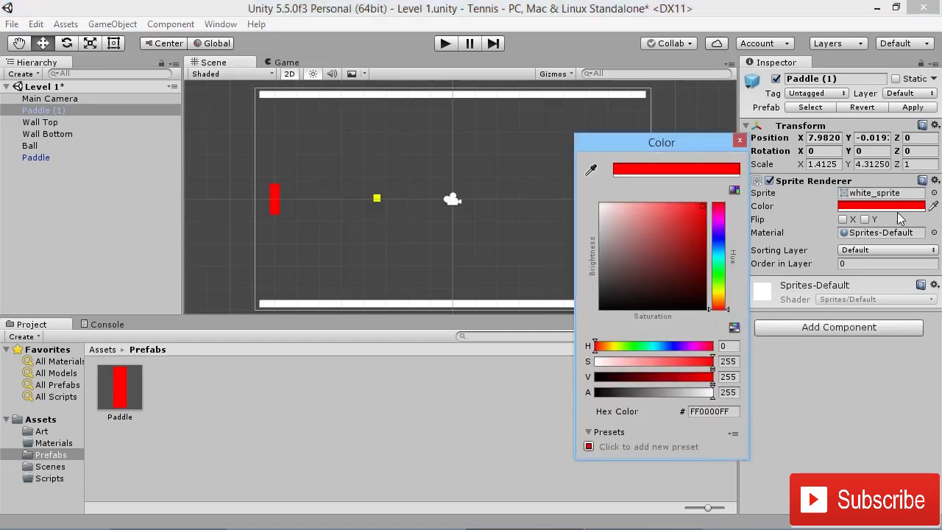
click(718, 240)
click(740, 140)
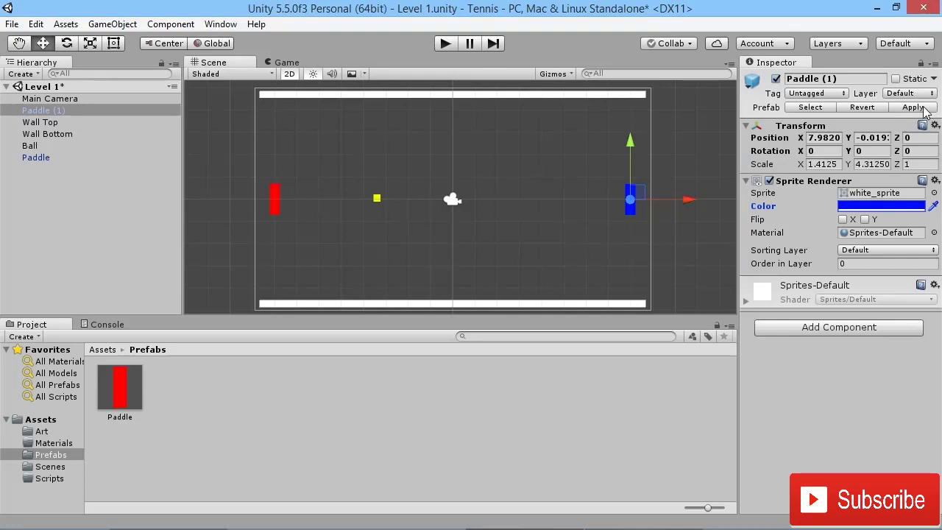
click(273, 205)
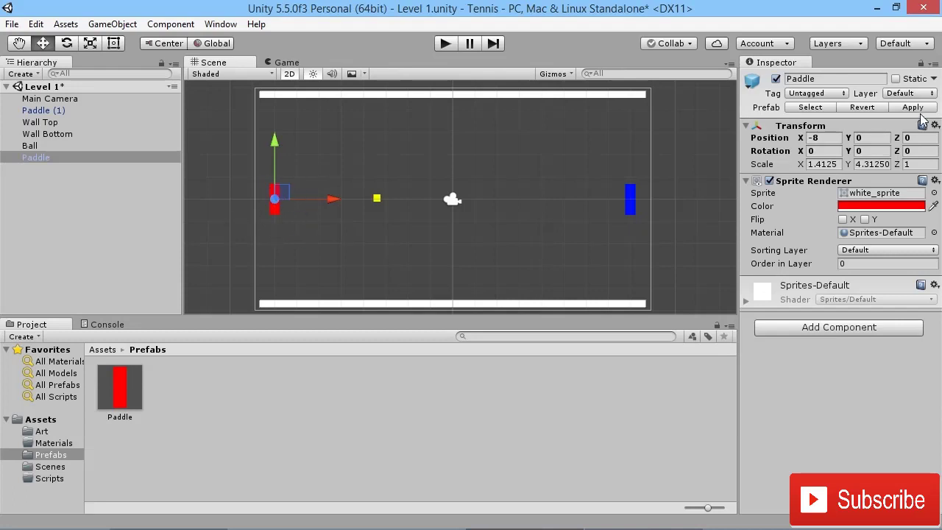
click(628, 198)
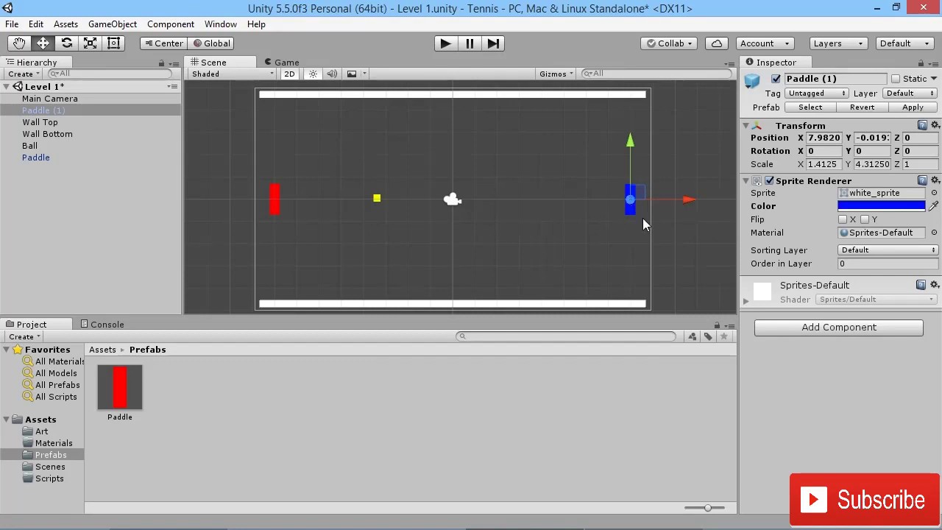
drag(637, 224, 648, 154)
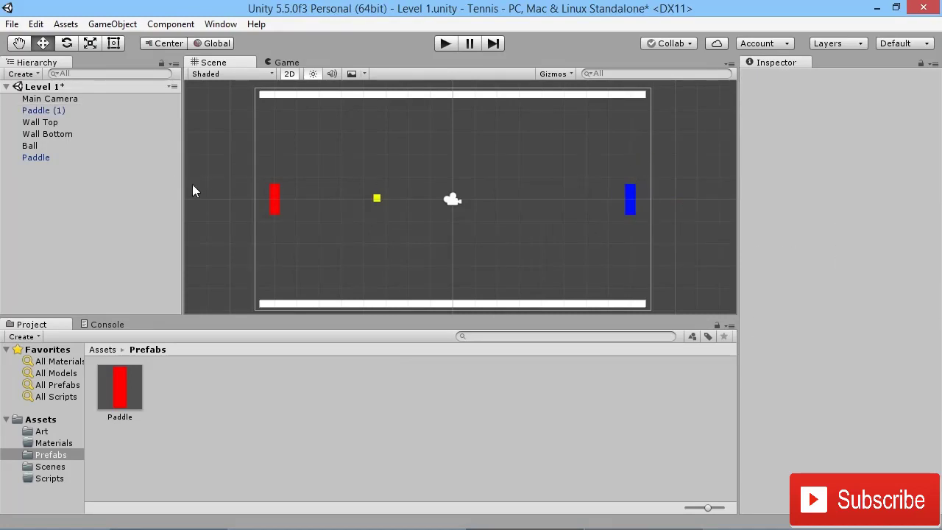
drag(264, 214, 265, 212)
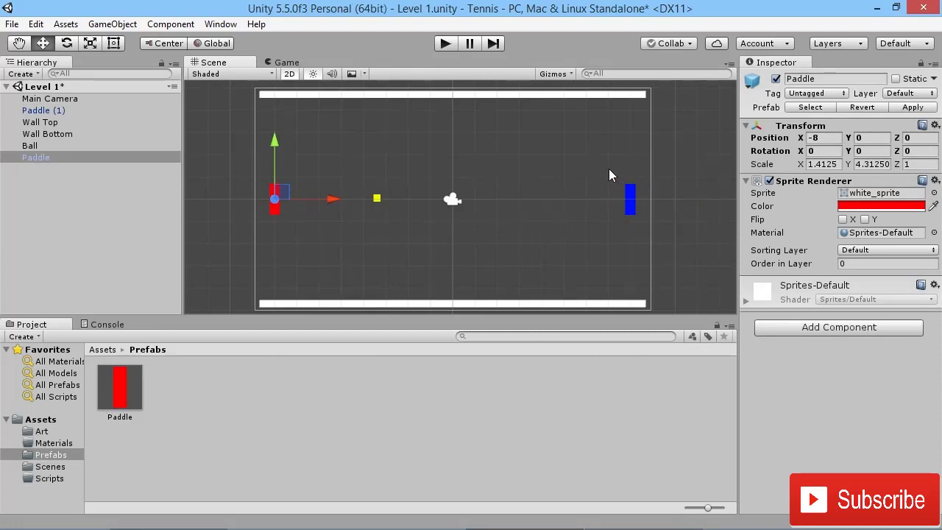
Colour the left paddle green and apply it to the Paddle prefab
drag(620, 168, 652, 225)
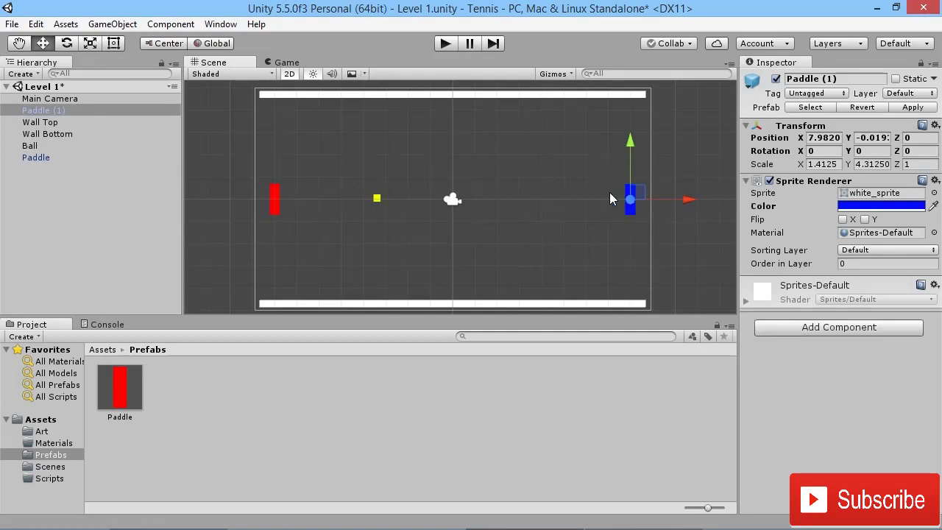
click(275, 203)
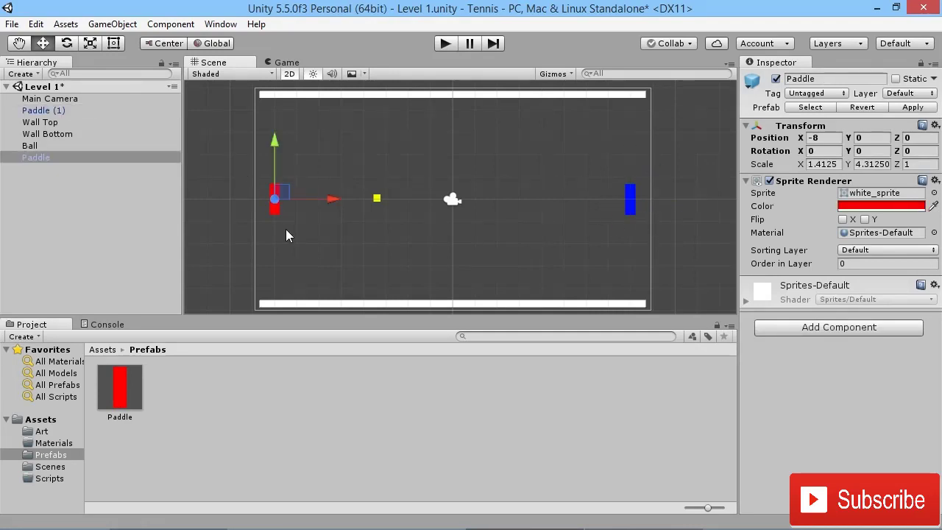
click(882, 206)
click(718, 292)
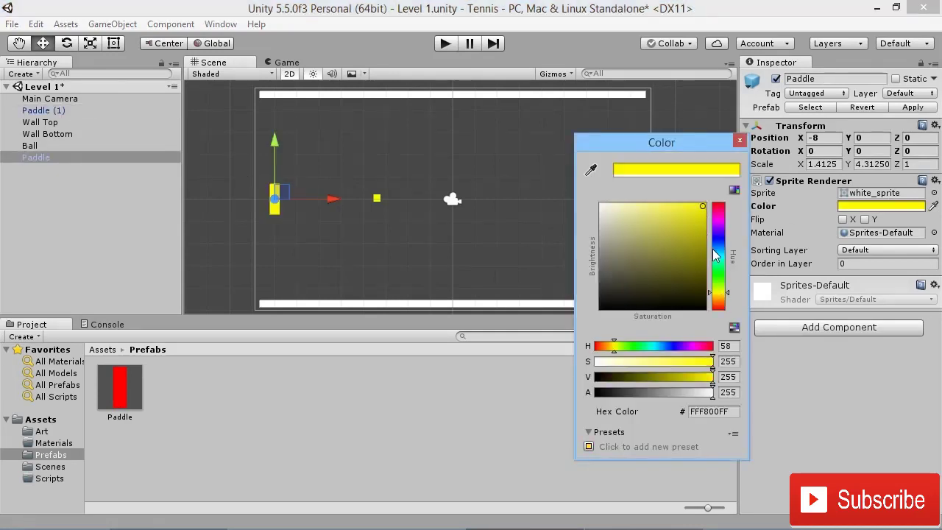
click(719, 275)
click(740, 139)
click(911, 137)
click(913, 108)
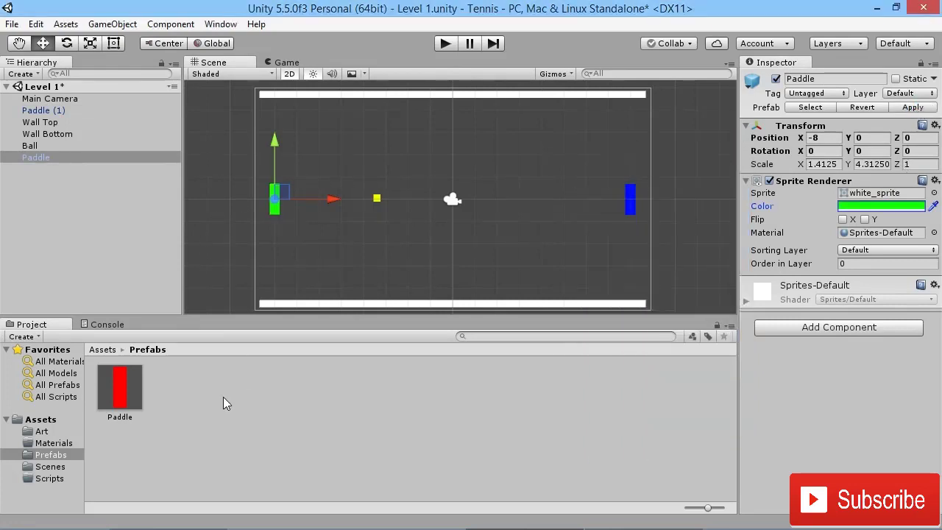
Confirm the right paddle stayed blue, then reset the left paddle to red FF0000FF
click(130, 398)
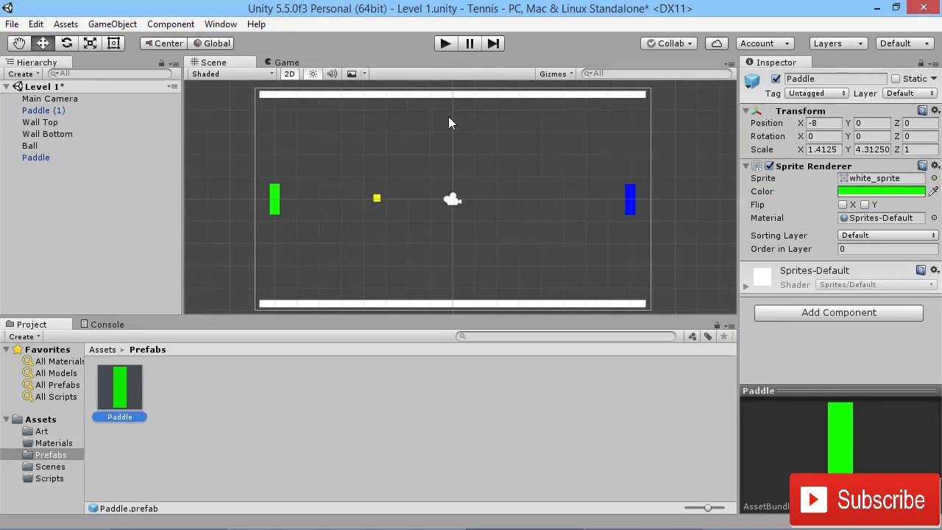
click(629, 201)
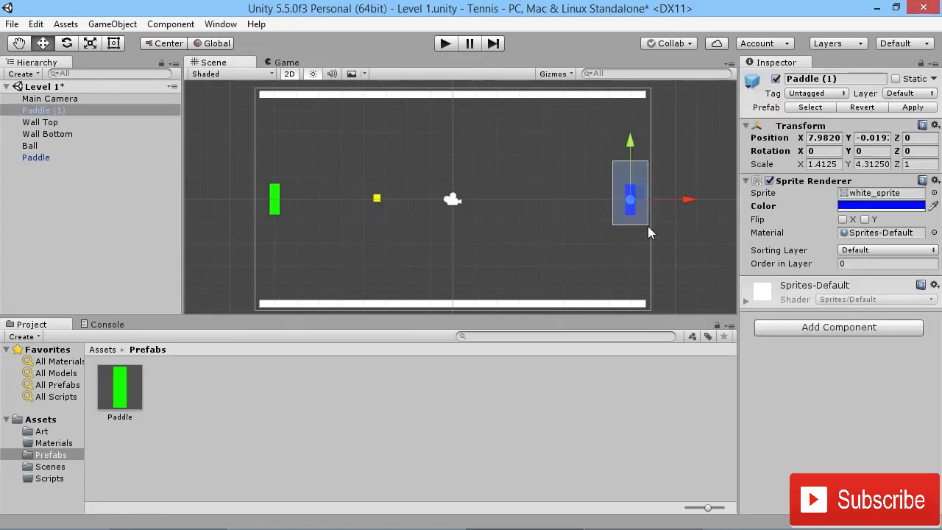
click(276, 207)
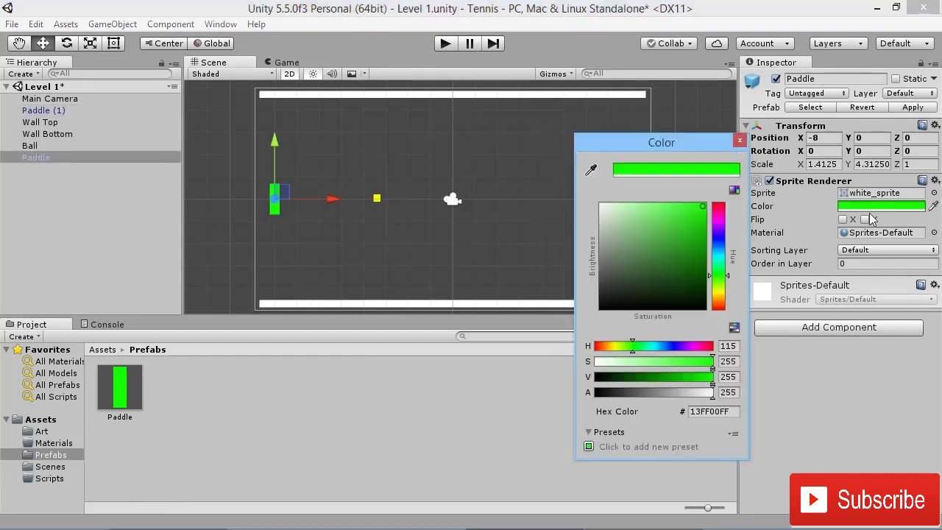
drag(719, 234, 719, 197)
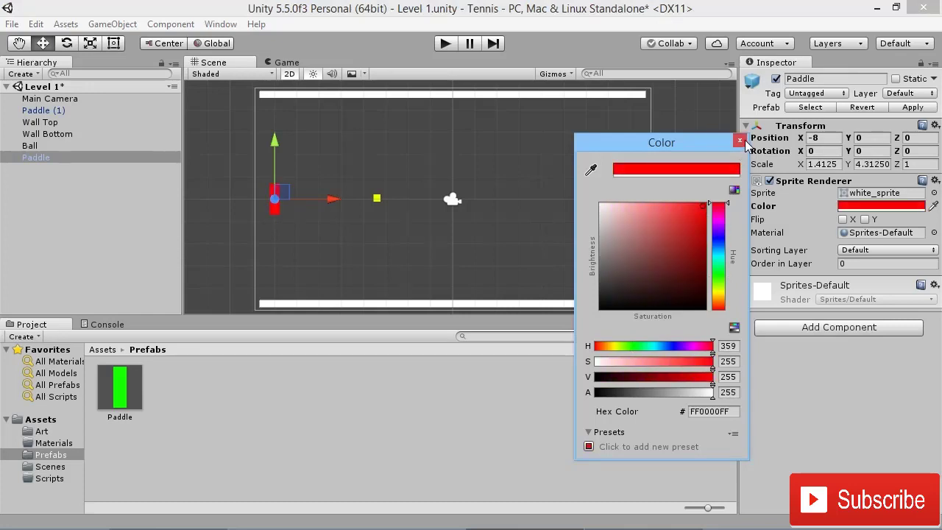
click(740, 140)
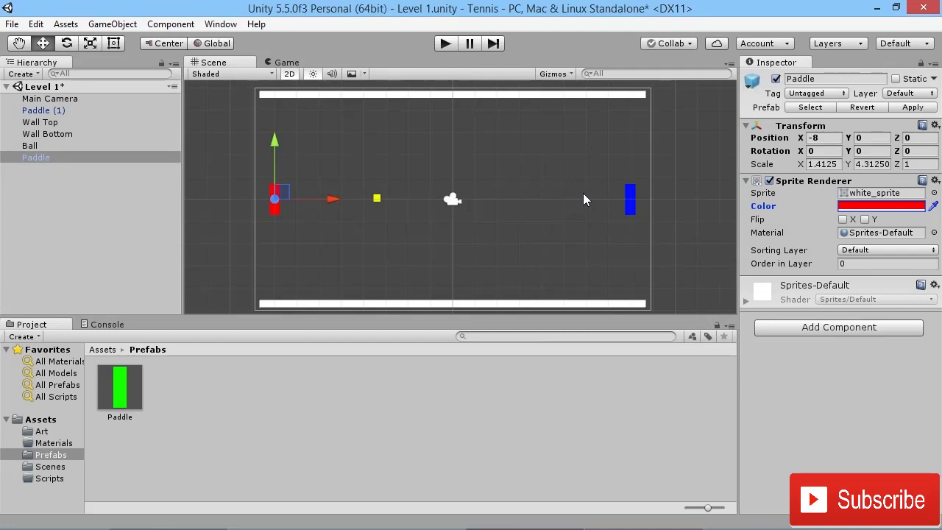
Apply red and a new Box Collider 2D to the Paddle prefab, verifying on Paddle (1)
click(913, 107)
click(824, 330)
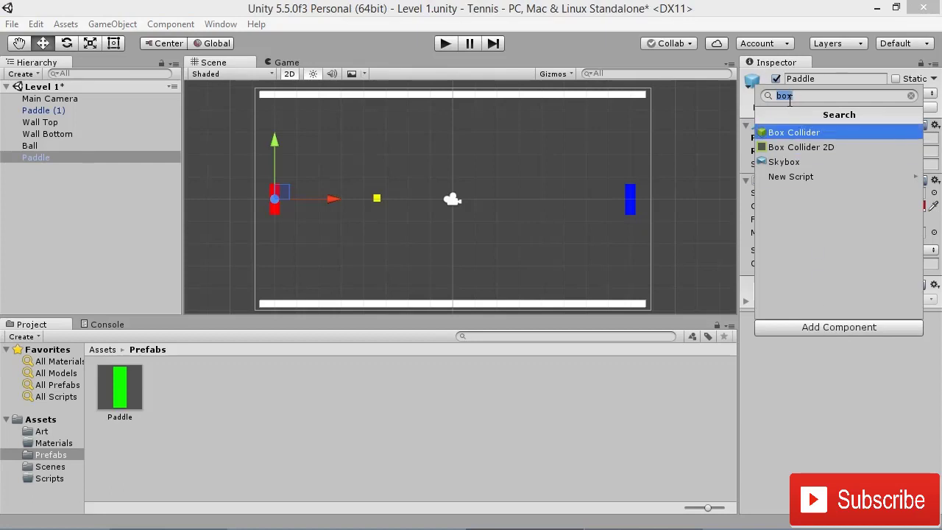
click(801, 146)
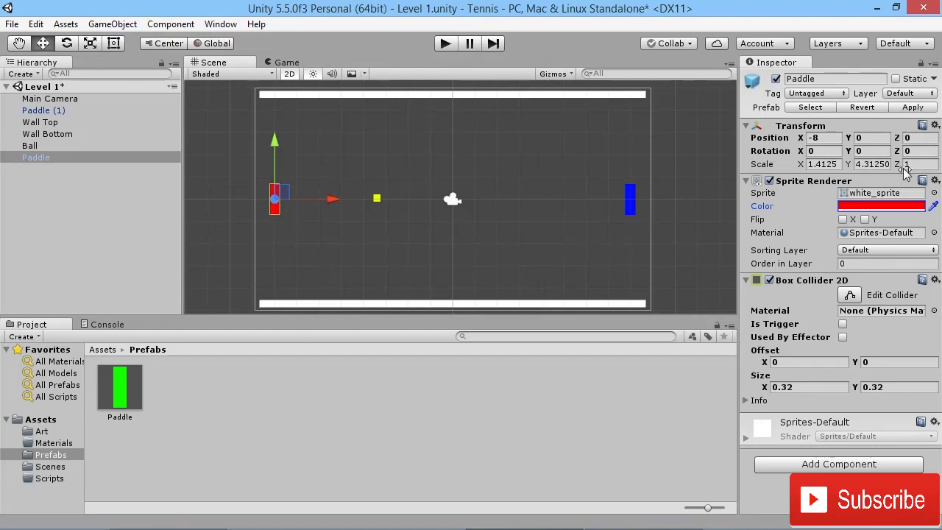
click(910, 109)
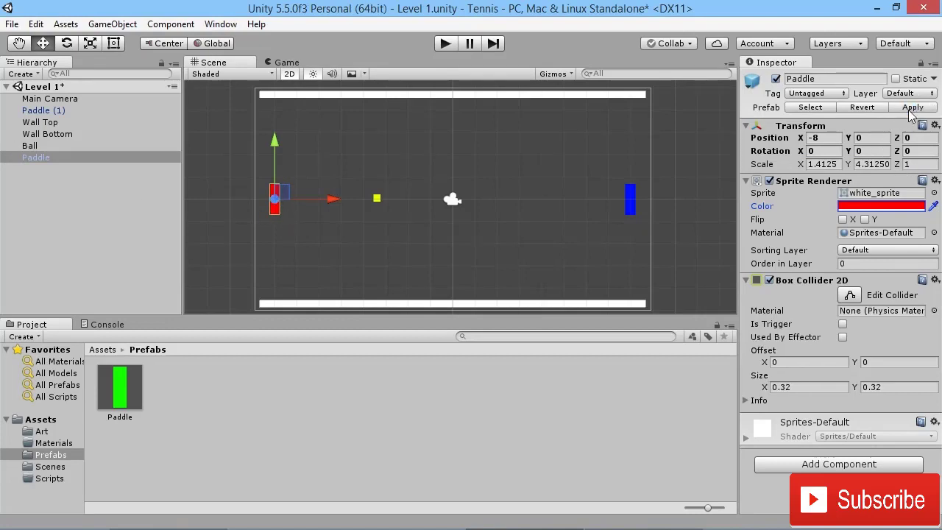
click(46, 109)
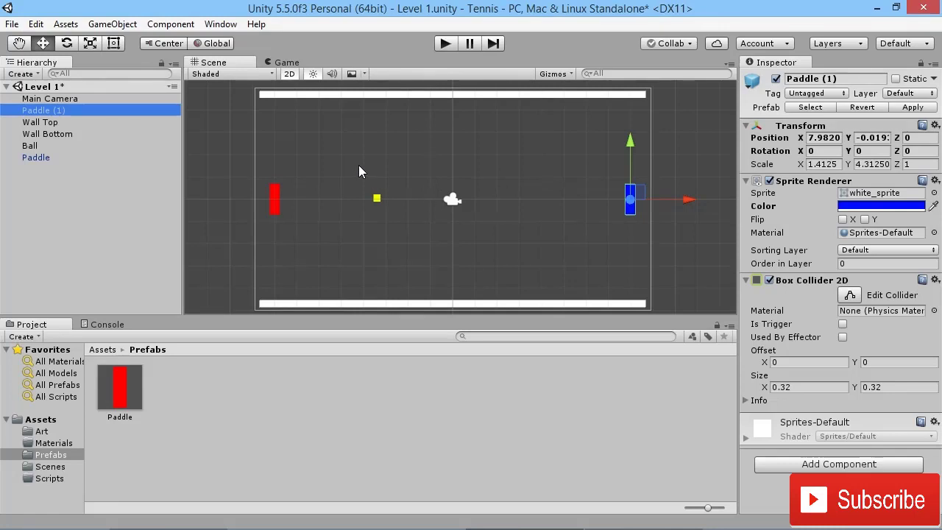
Give the yellow Ball a Box Collider 2D sized 0.32 by 0.32, matching the paddles
click(376, 199)
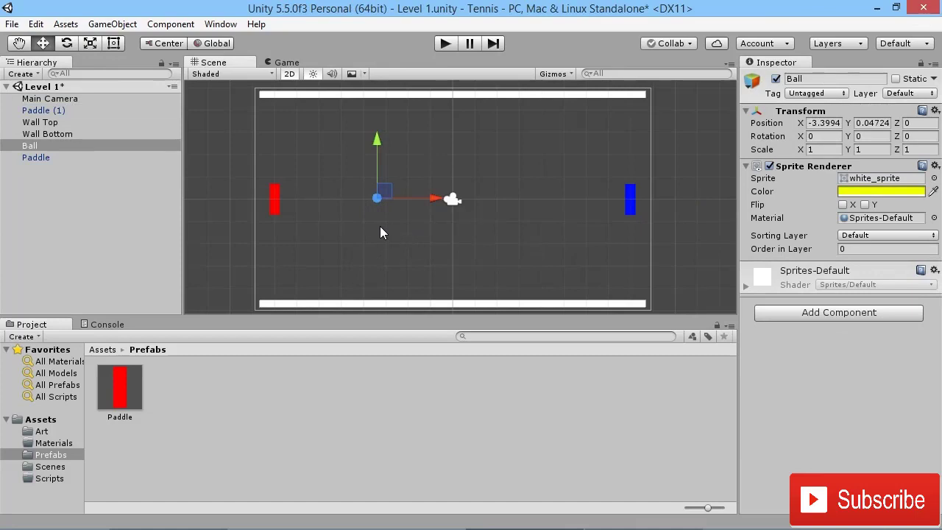
click(810, 311)
click(798, 132)
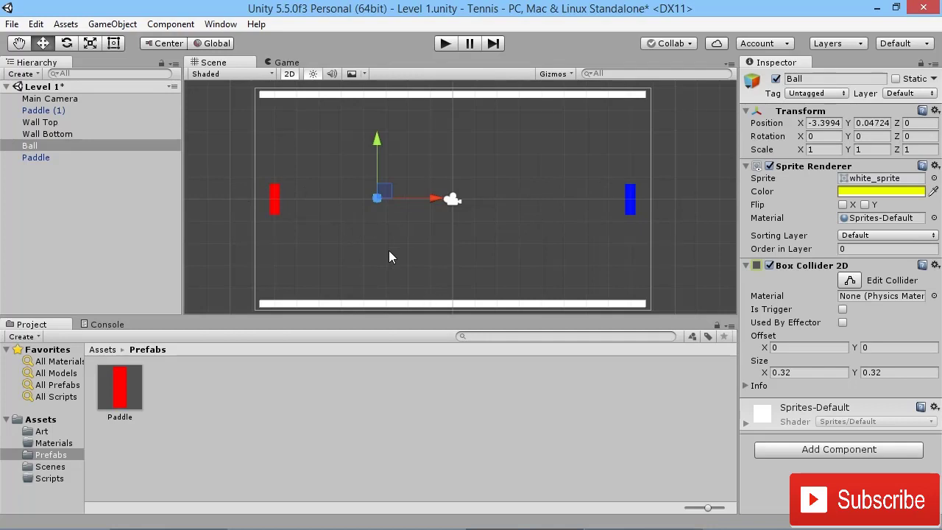
Enter Play mode to view the paddles, yellow ball and walls in the Game view
click(445, 43)
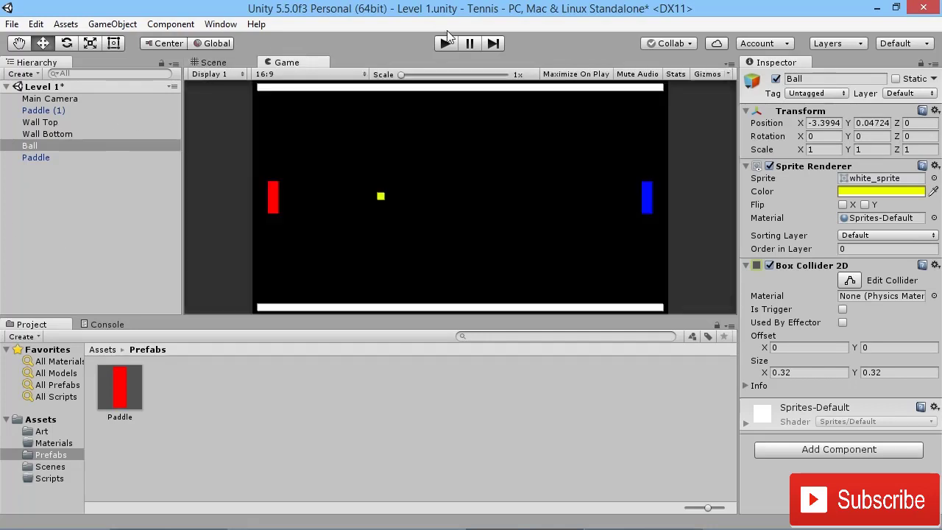